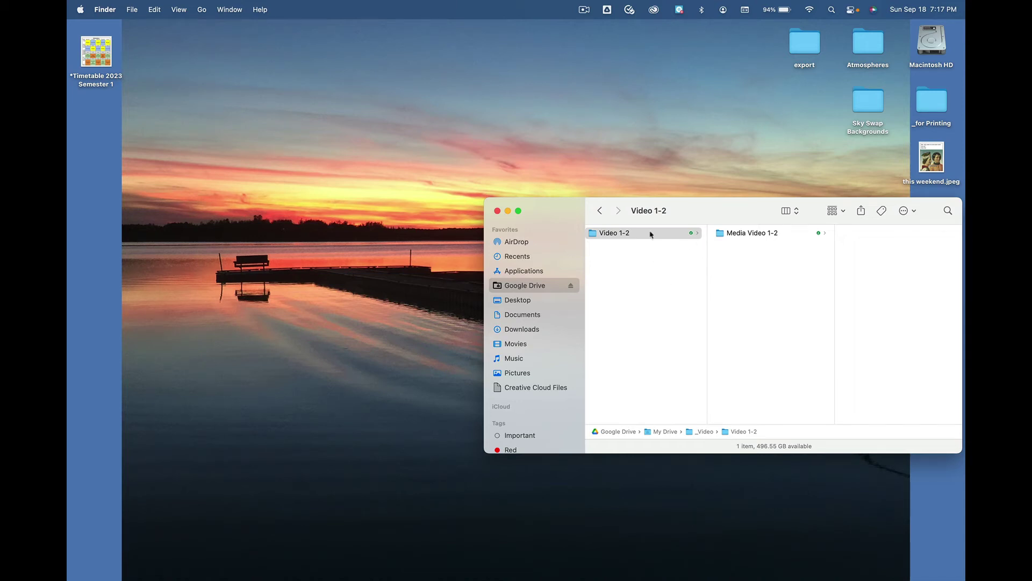
# Step: Browse the Video 1-2 and Media Video 1-2 folders to review the clips
pyautogui.click(657, 234)
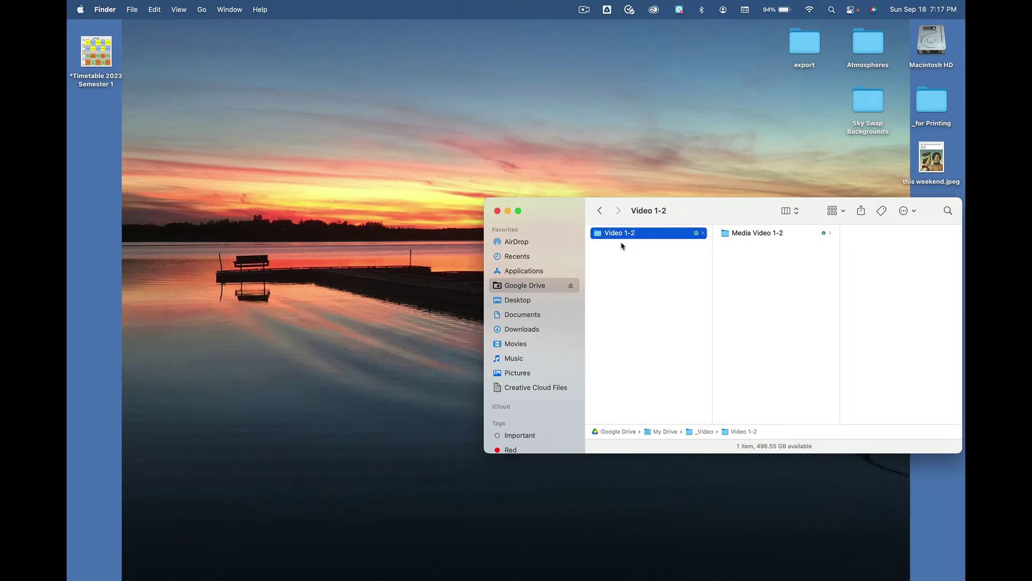
pyautogui.click(764, 234)
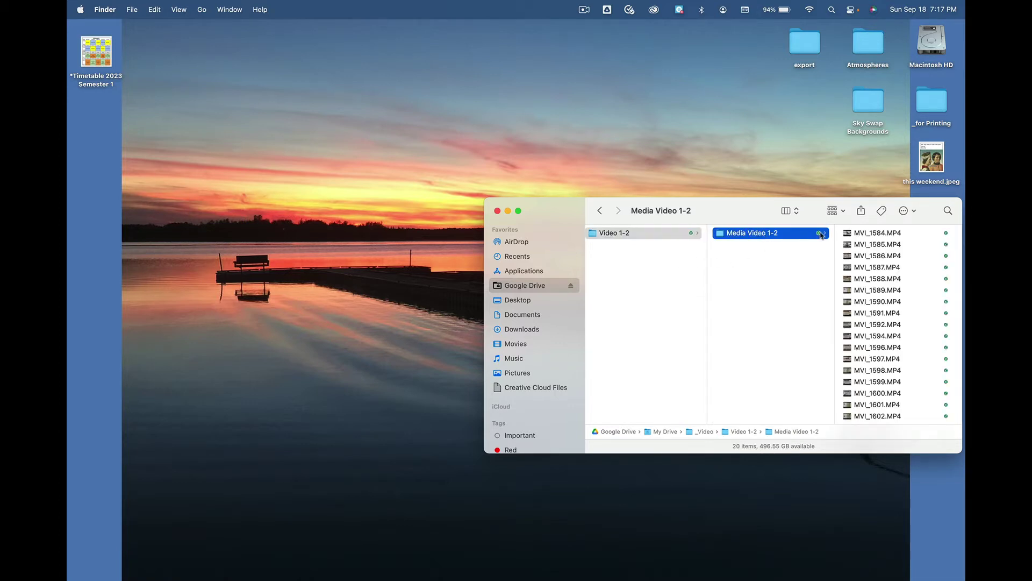
pyautogui.scroll(-3, 877, 258)
pyautogui.scroll(3, 877, 258)
pyautogui.click(753, 265)
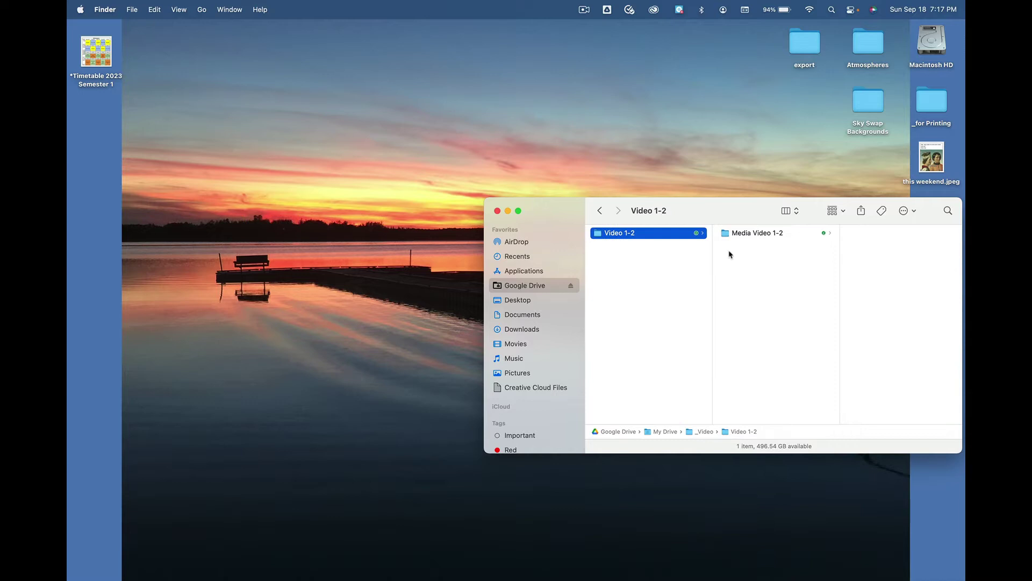
pyautogui.click(752, 234)
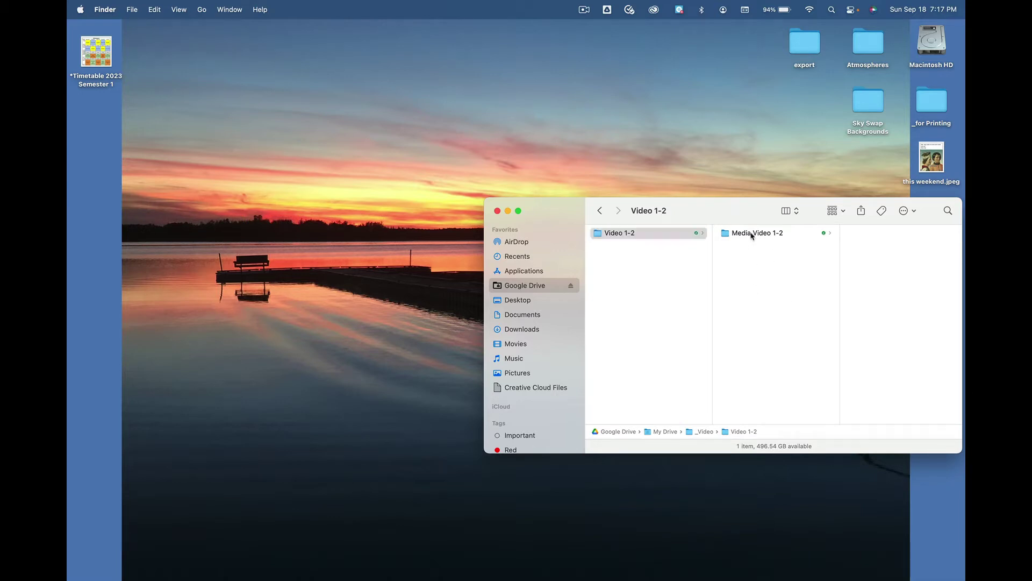
pyautogui.click(761, 270)
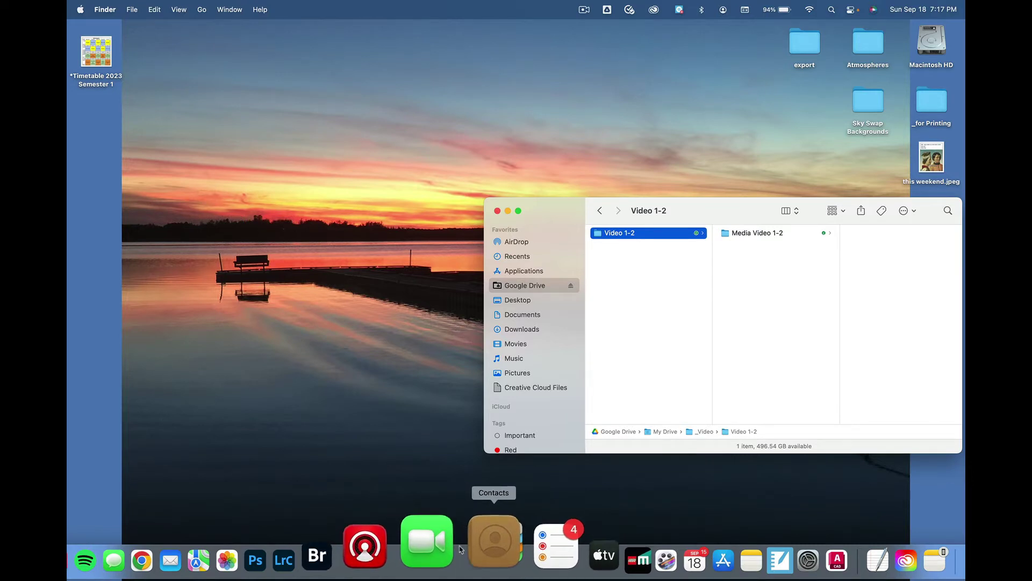
# Step: Launch Premiere Pro from the Creative Cloud app
pyautogui.click(654, 11)
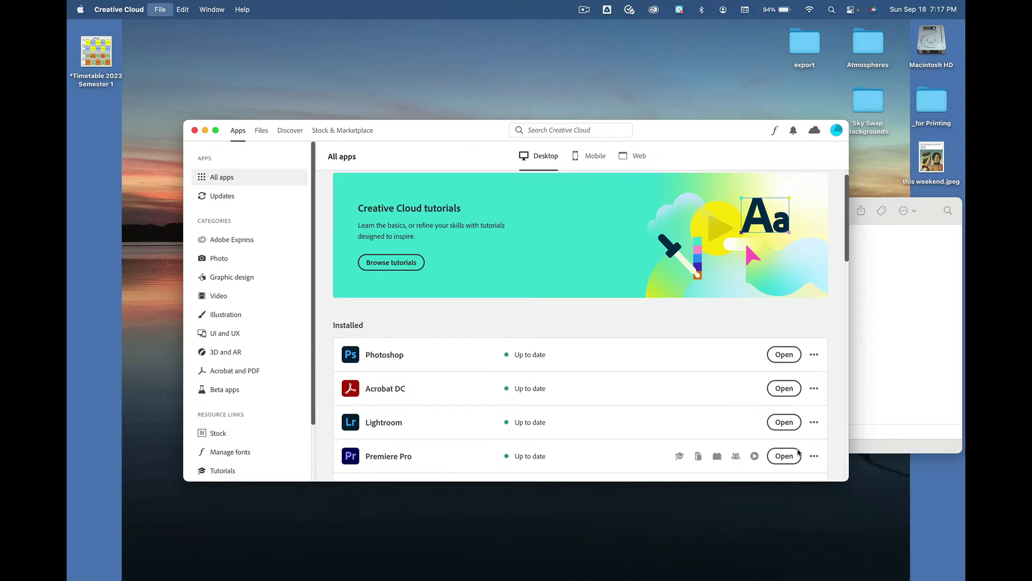
pyautogui.click(783, 456)
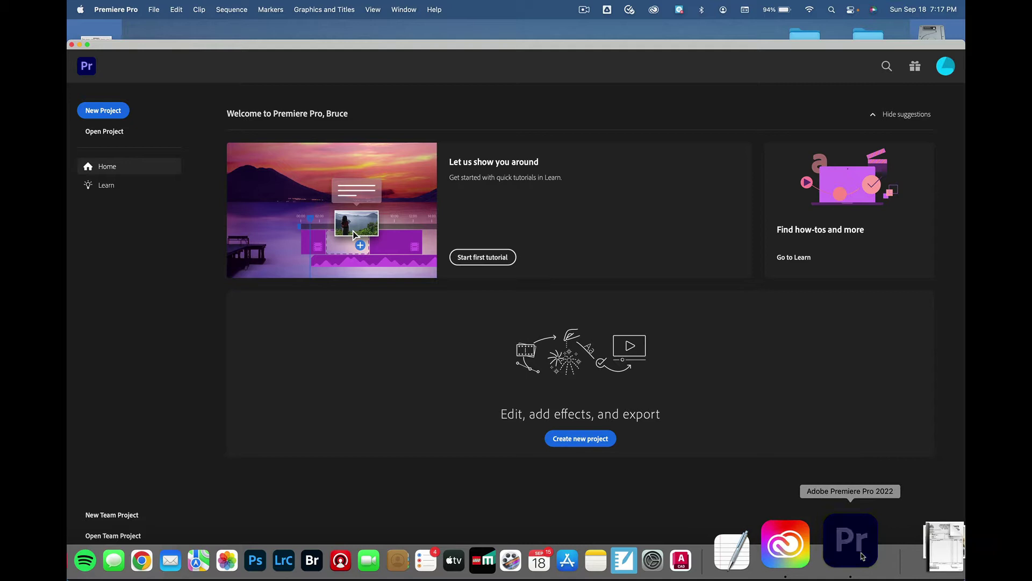
pyautogui.moveTo(857, 557); pyautogui.dragTo(362, 556)
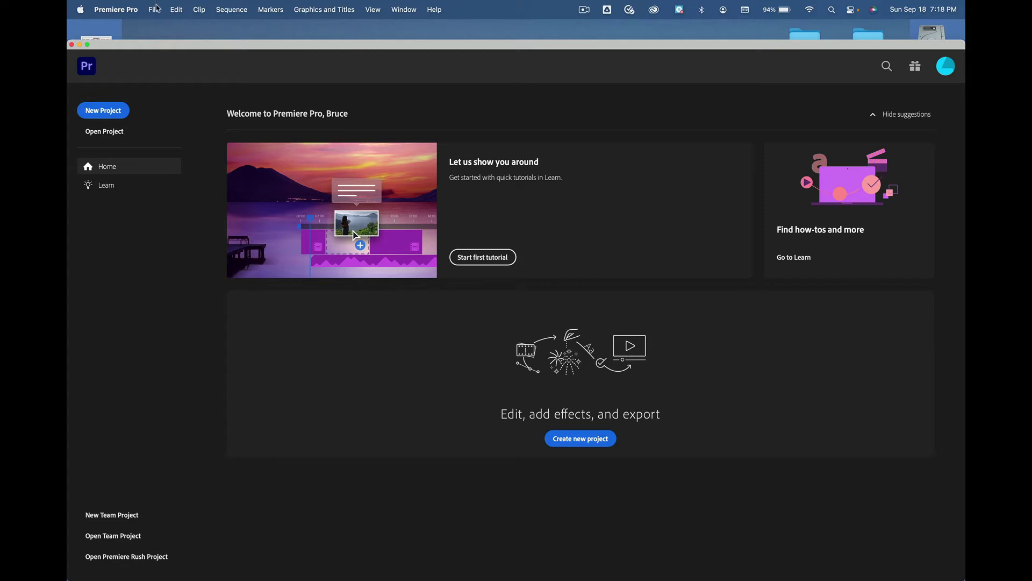
# Step: Start a new Premiere Pro project from the File menu
pyautogui.click(153, 10)
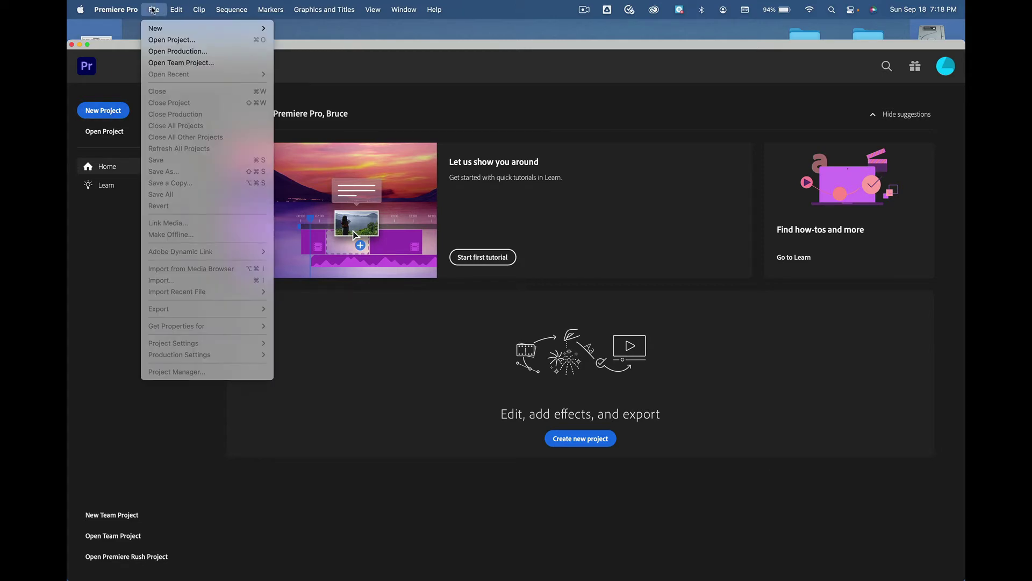
pyautogui.moveTo(205, 29)
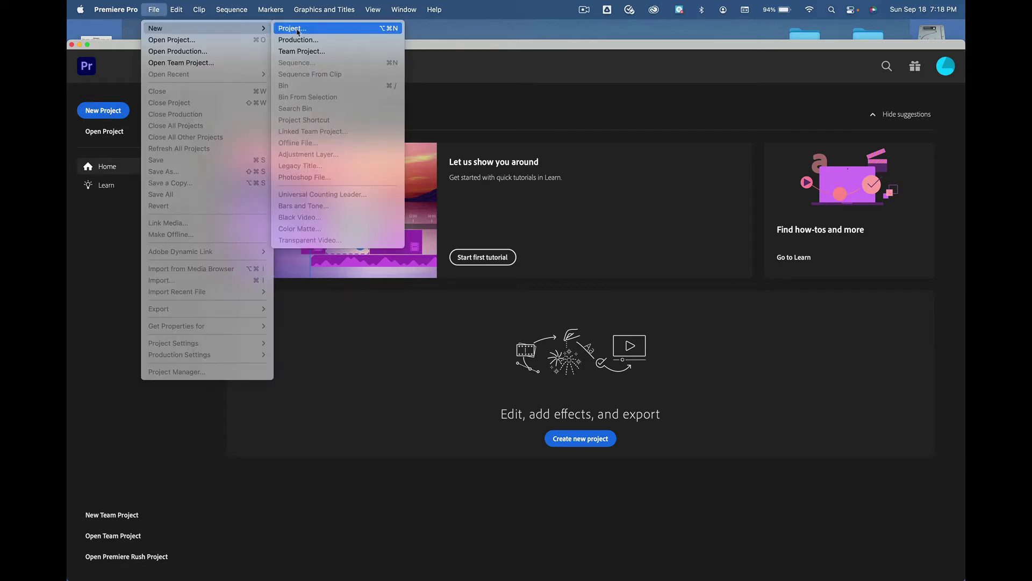
pyautogui.click(98, 113)
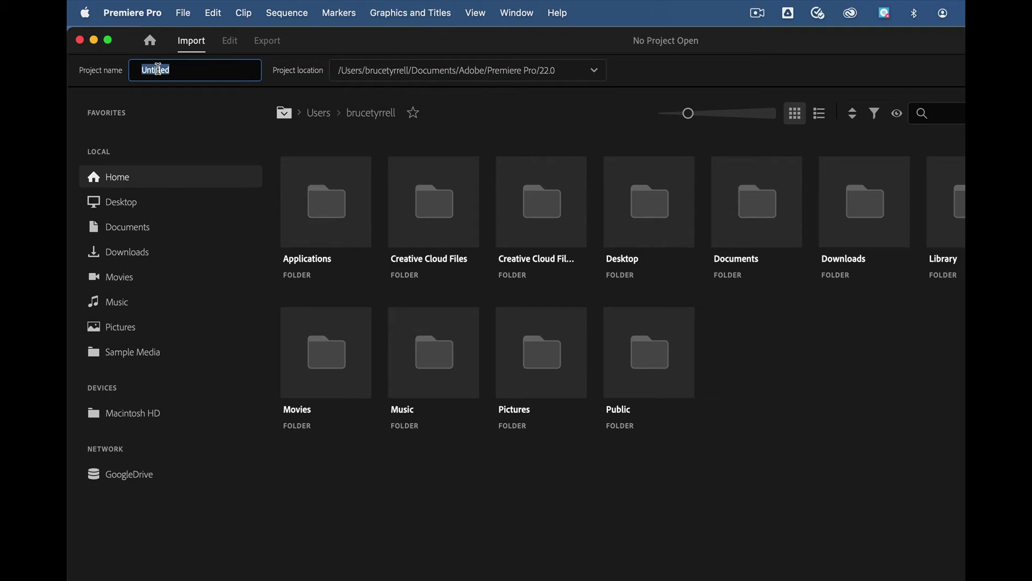
pyautogui.write('Vi')
pyautogui.write('de')
pyautogui.write('o 1-2')
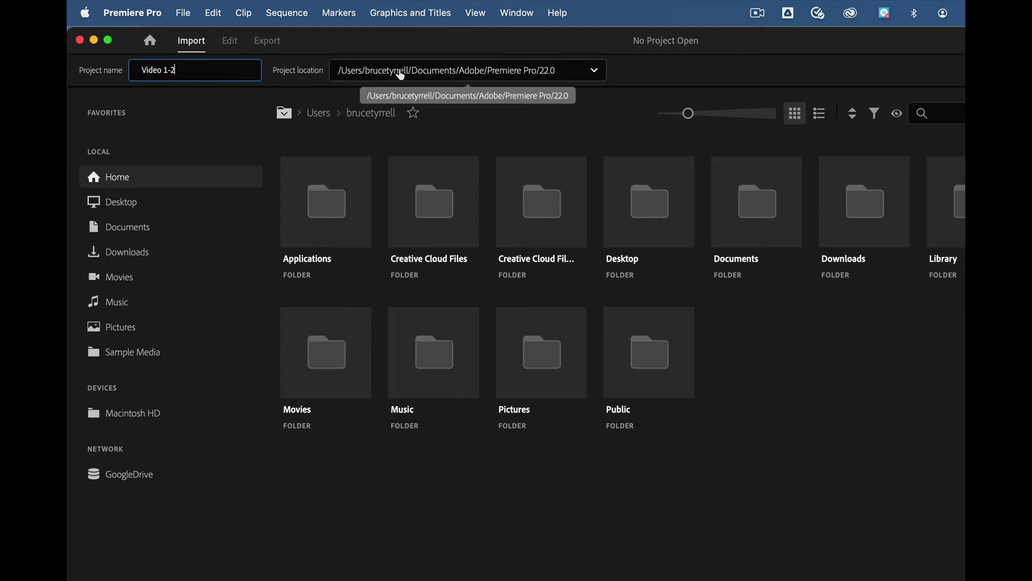
# Step: Save the project in Google Drive > My Drive > _Video > Video 1-2 and create it
pyautogui.click(462, 74)
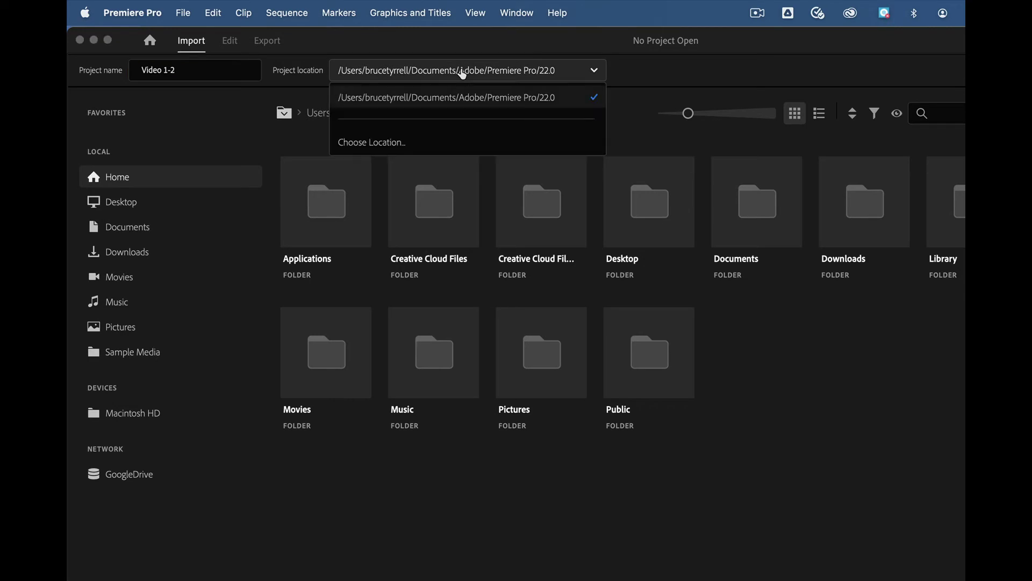
pyautogui.click(388, 144)
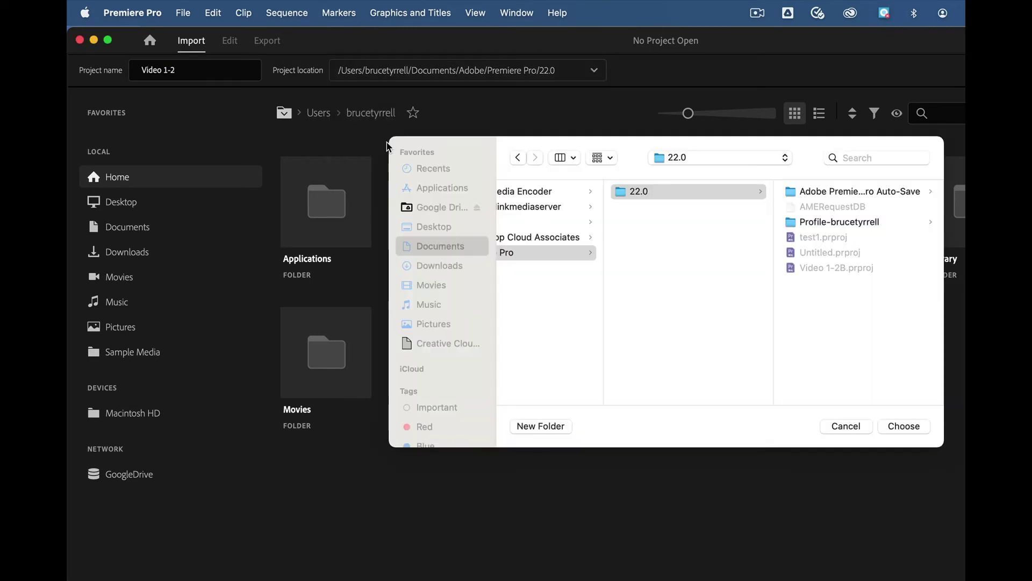
pyautogui.click(448, 207)
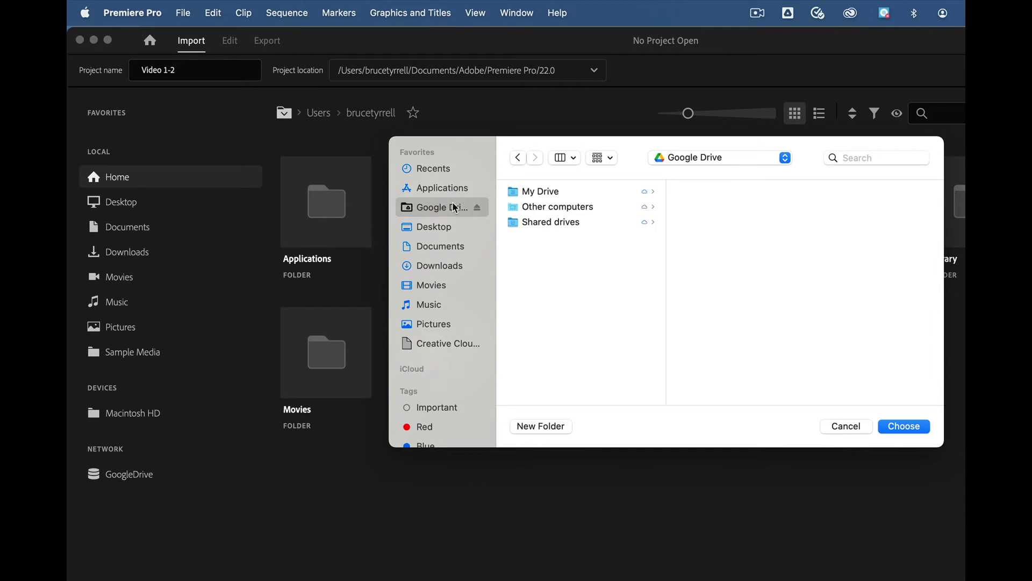
pyautogui.click(574, 193)
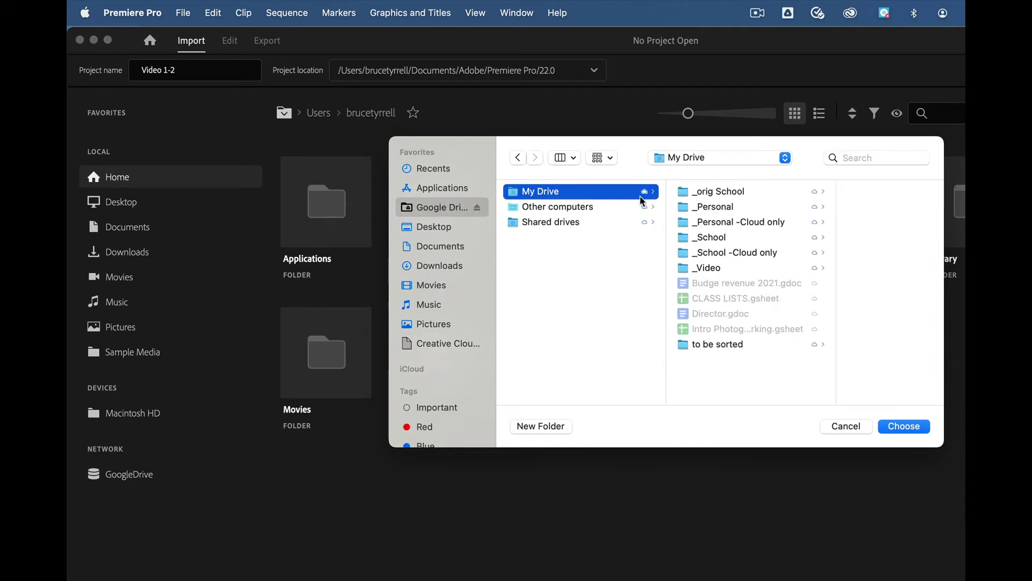
pyautogui.click(718, 270)
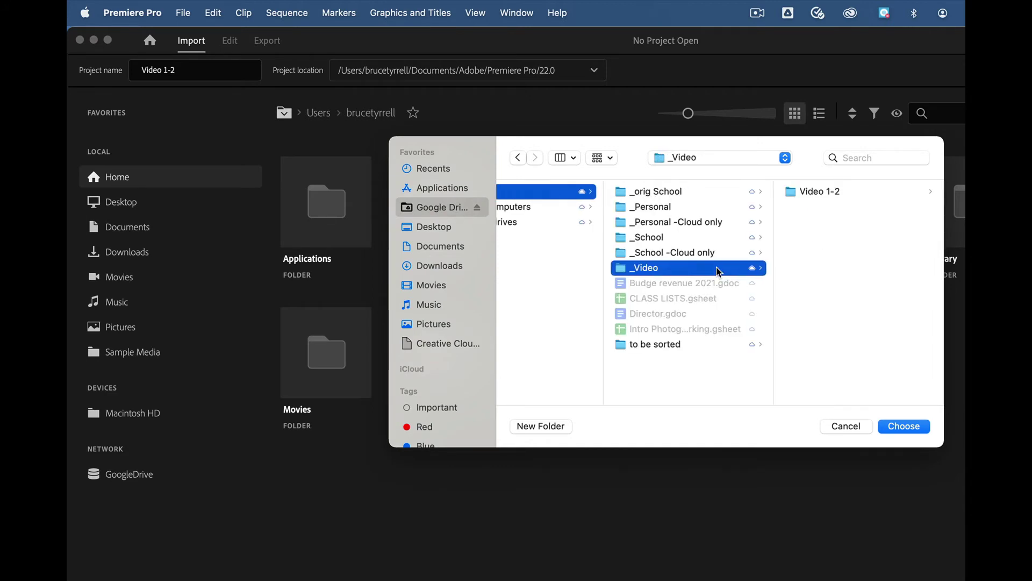
pyautogui.click(818, 194)
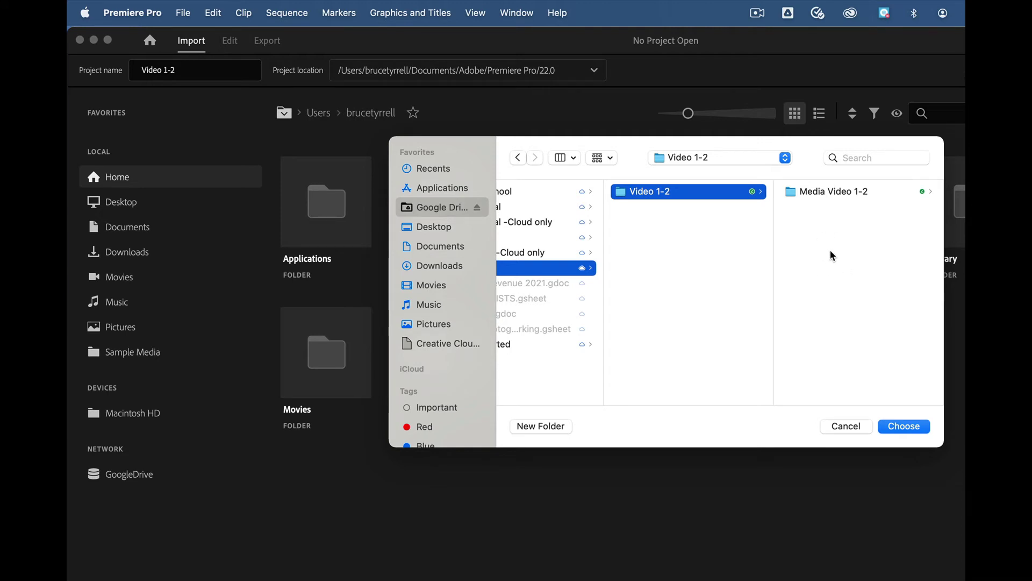
pyautogui.click(903, 426)
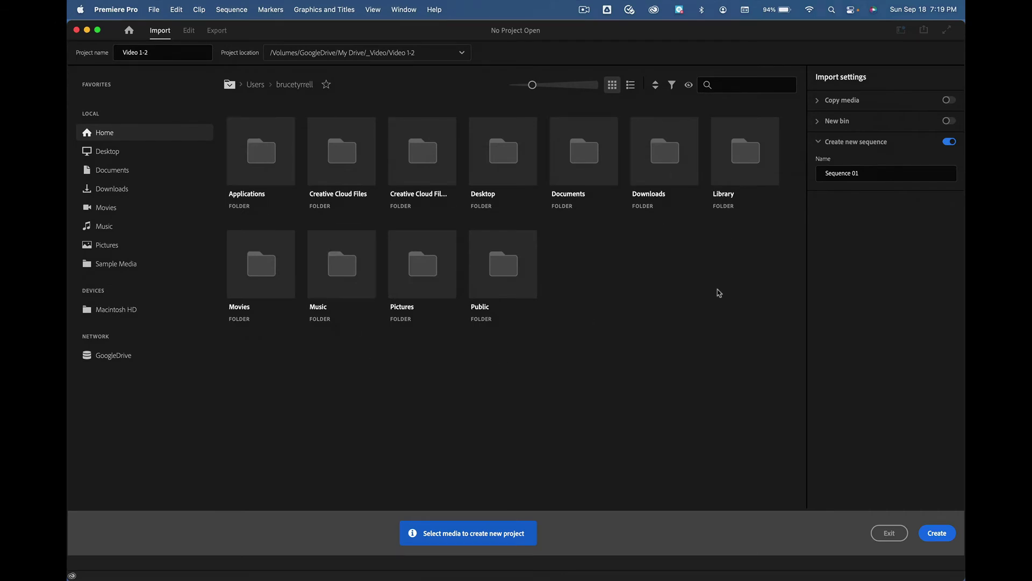
pyautogui.click(937, 532)
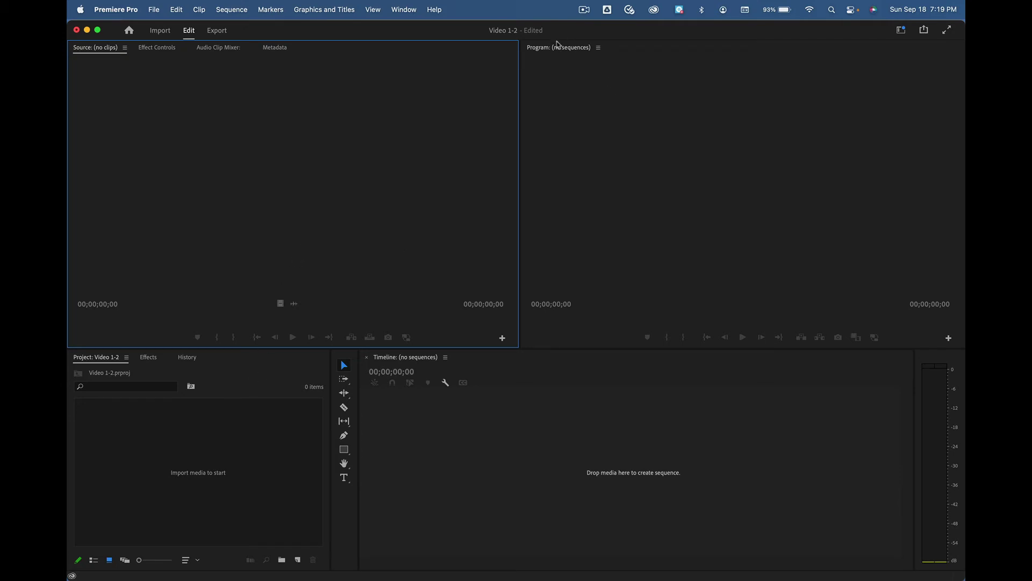
# Step: Switch to the Editing workspace and reset it to its saved layout
pyautogui.click(598, 46)
pyautogui.click(622, 58)
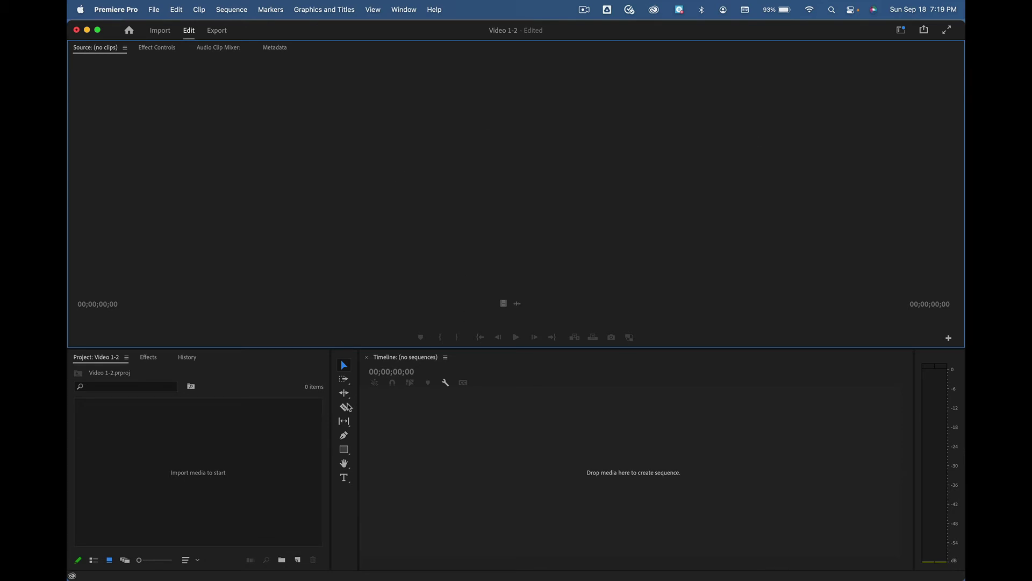
pyautogui.click(401, 9)
pyautogui.moveTo(410, 29)
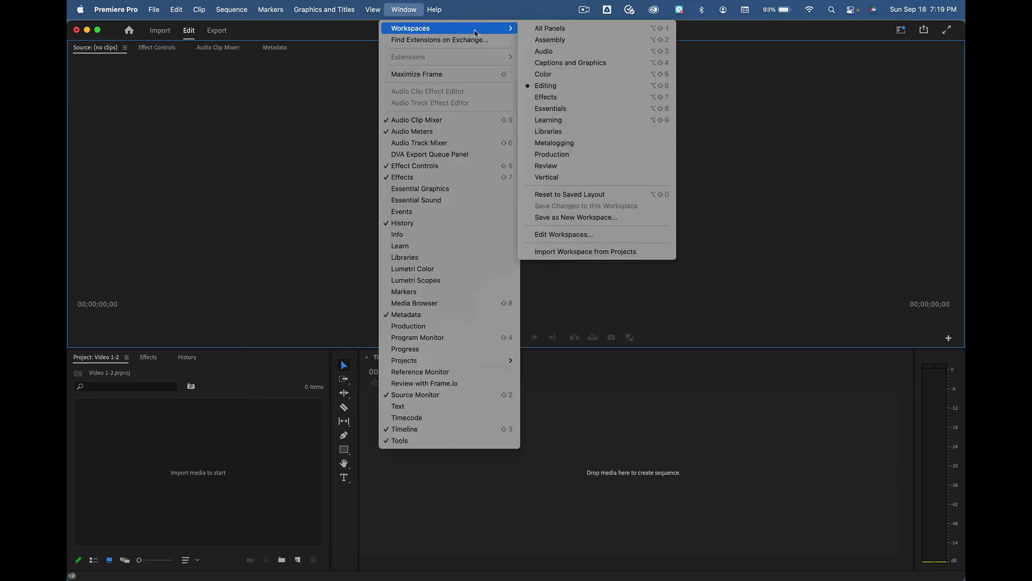
pyautogui.click(554, 85)
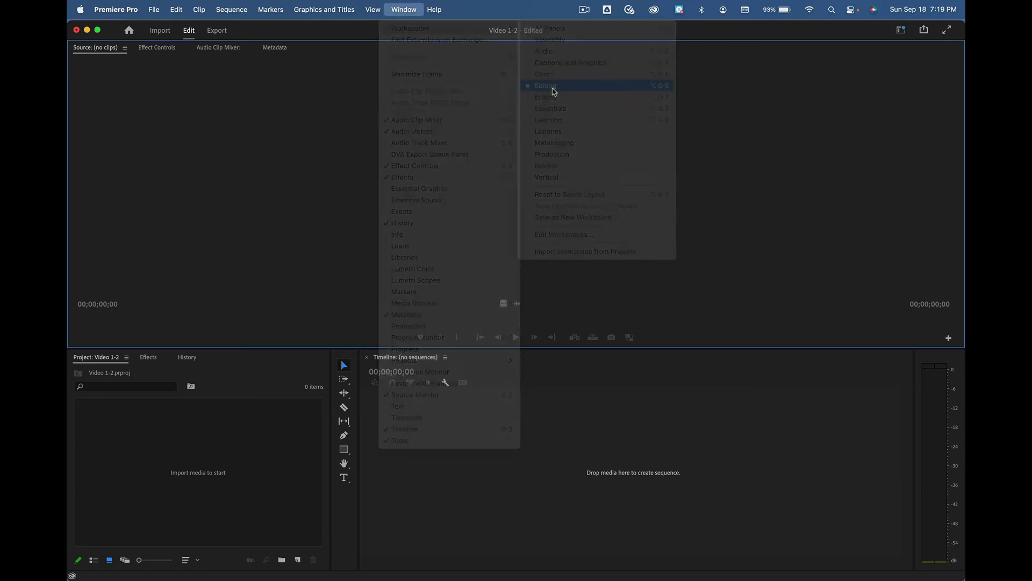
pyautogui.click(412, 10)
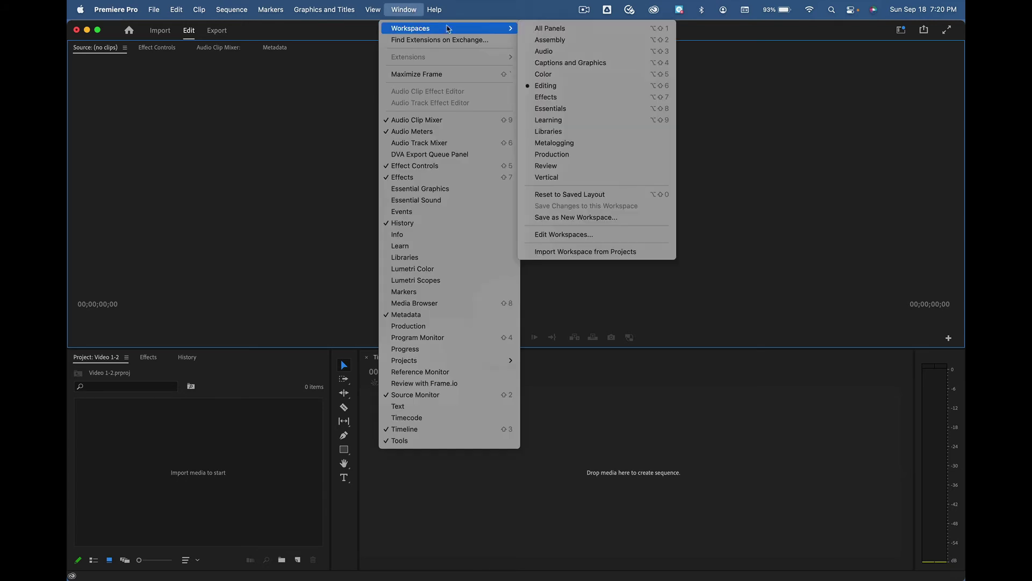
pyautogui.moveTo(410, 28)
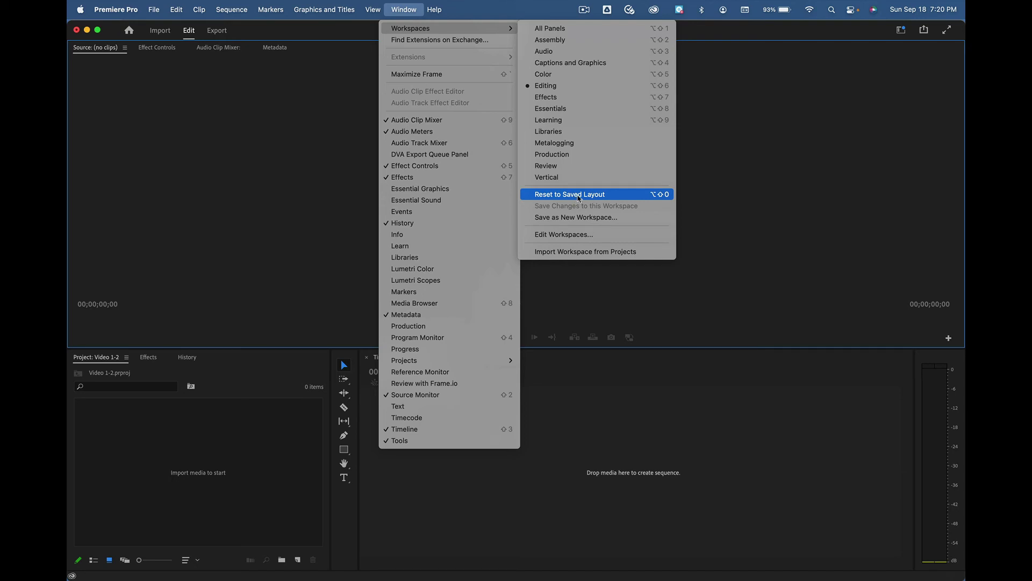
pyautogui.click(578, 197)
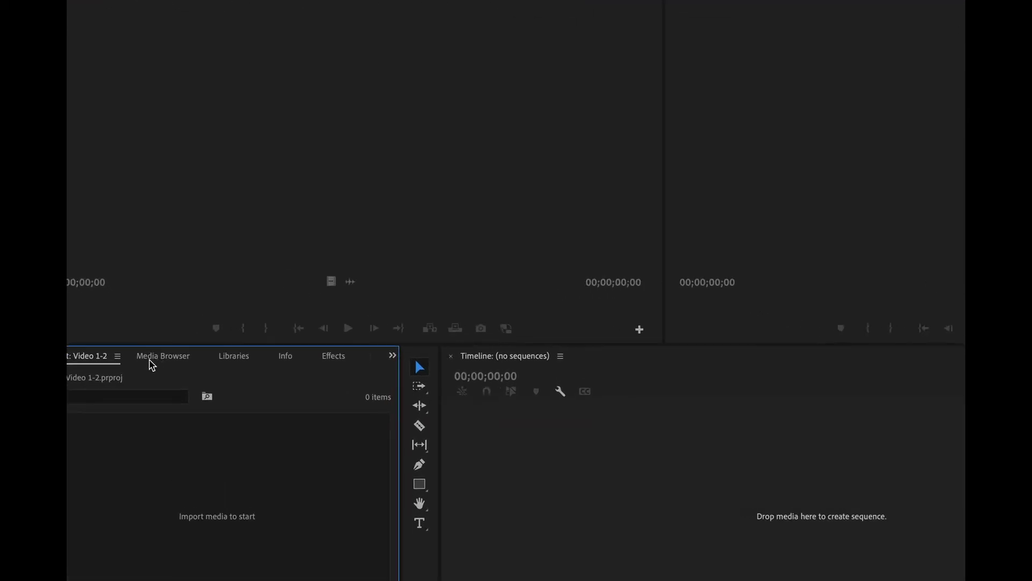
# Step: Close the Media Browser, Libraries, Info and Markers panels
pyautogui.click(154, 361)
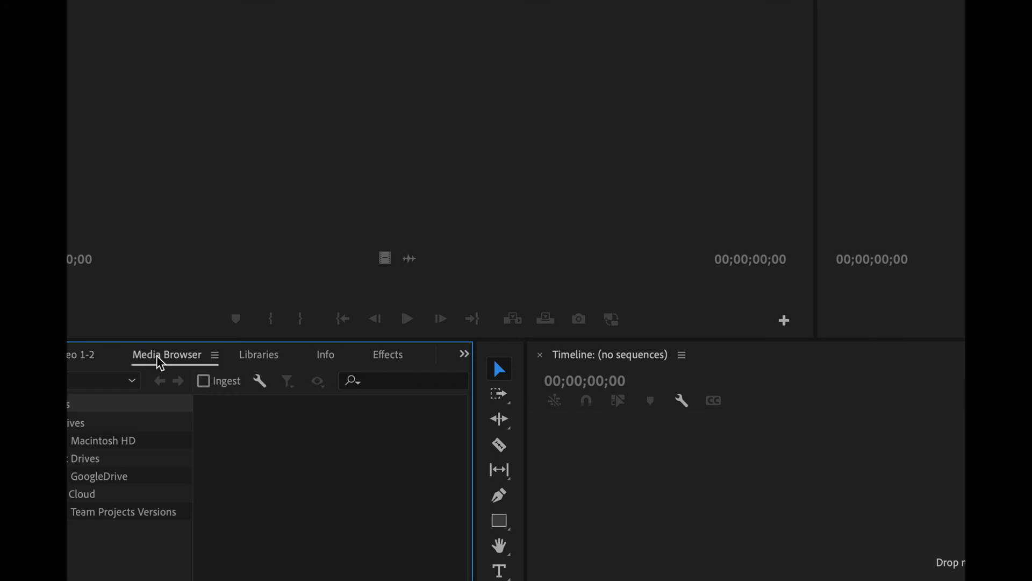
pyautogui.click(215, 356)
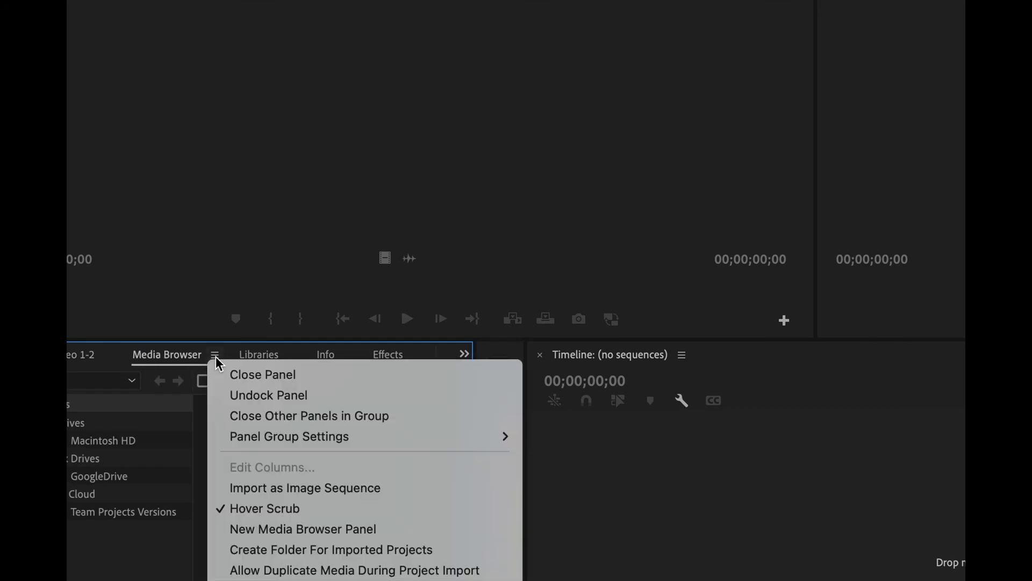
pyautogui.click(225, 373)
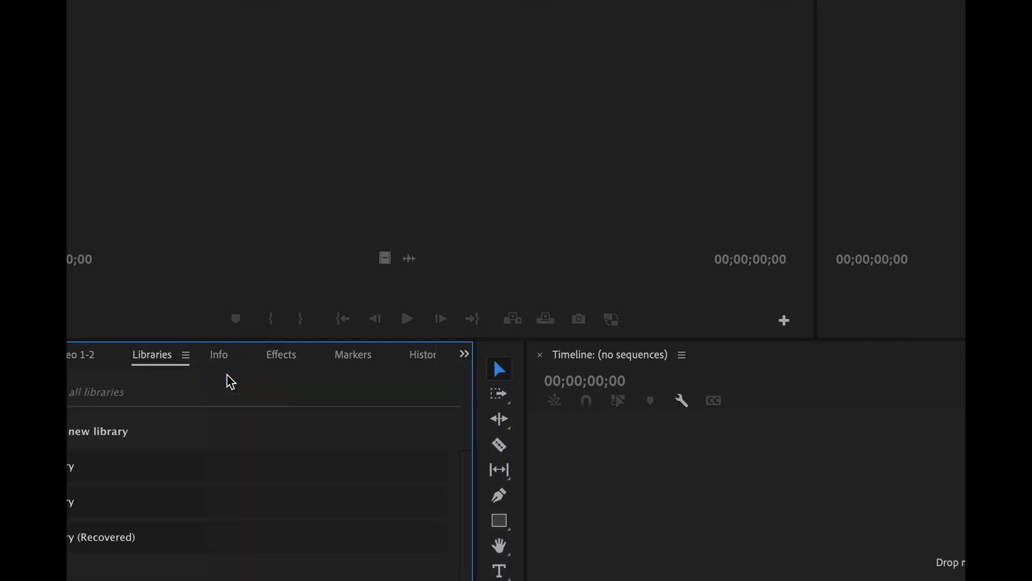
pyautogui.click(186, 360)
pyautogui.click(187, 372)
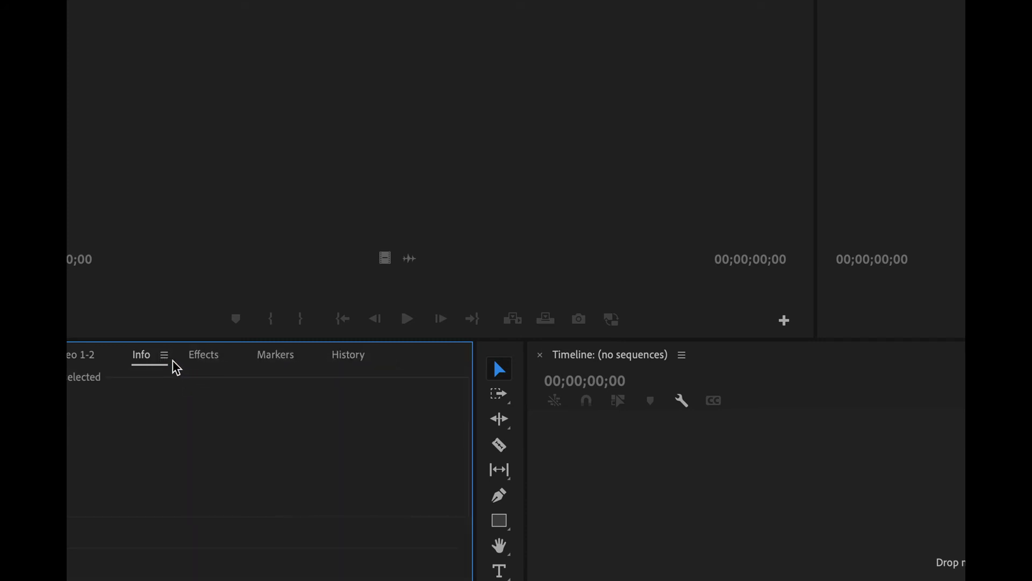
pyautogui.click(164, 357)
pyautogui.click(173, 377)
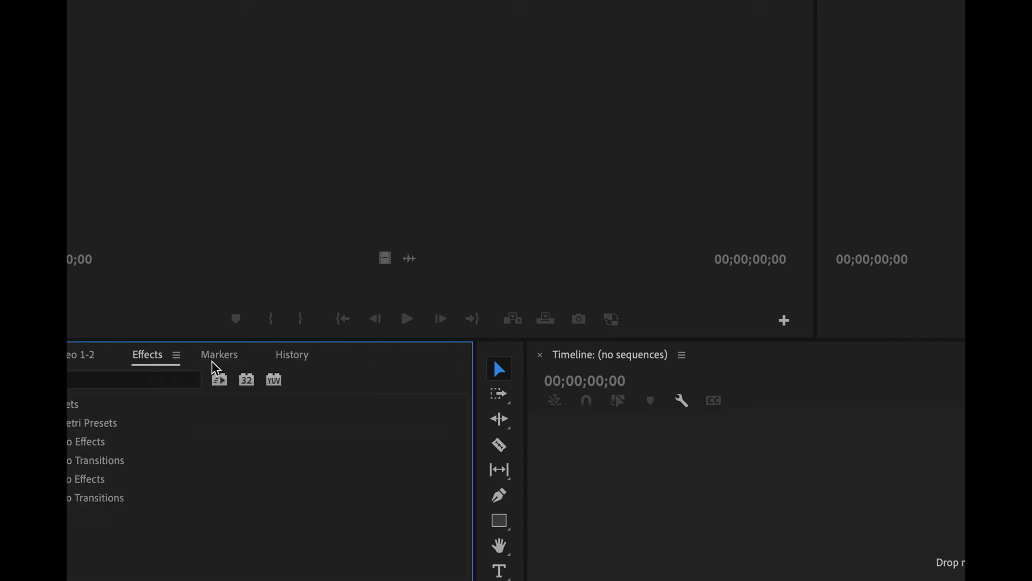
pyautogui.click(232, 361)
pyautogui.click(250, 356)
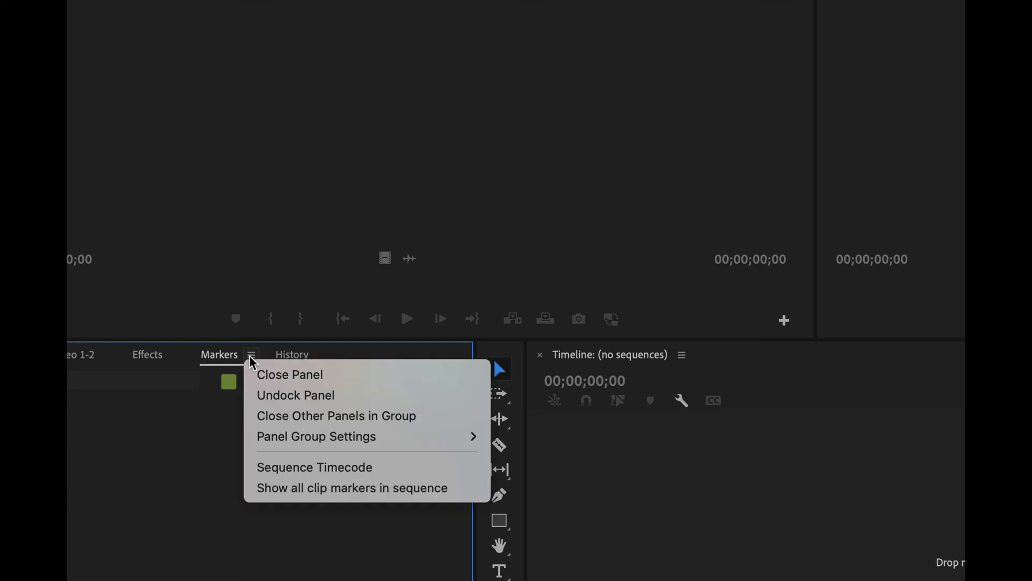
pyautogui.click(257, 375)
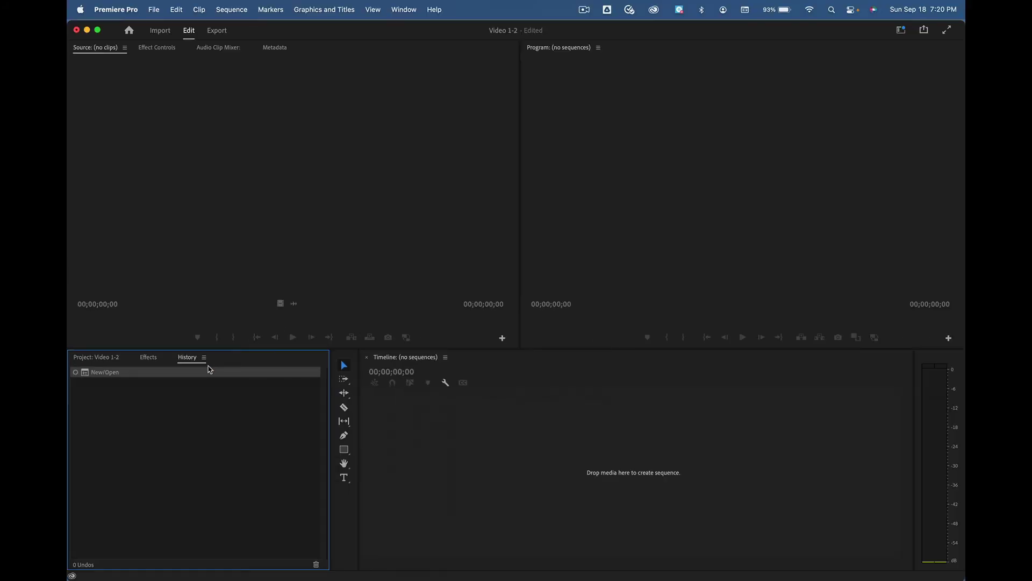
# Step: Check the remaining Project, Effects and History tabs, ending on Project
pyautogui.click(83, 362)
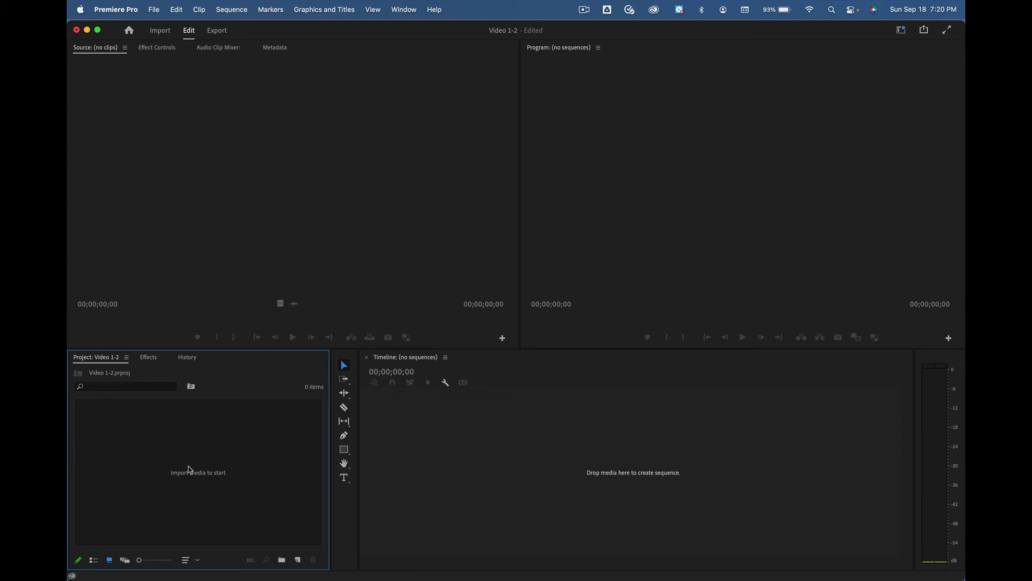
pyautogui.click(150, 360)
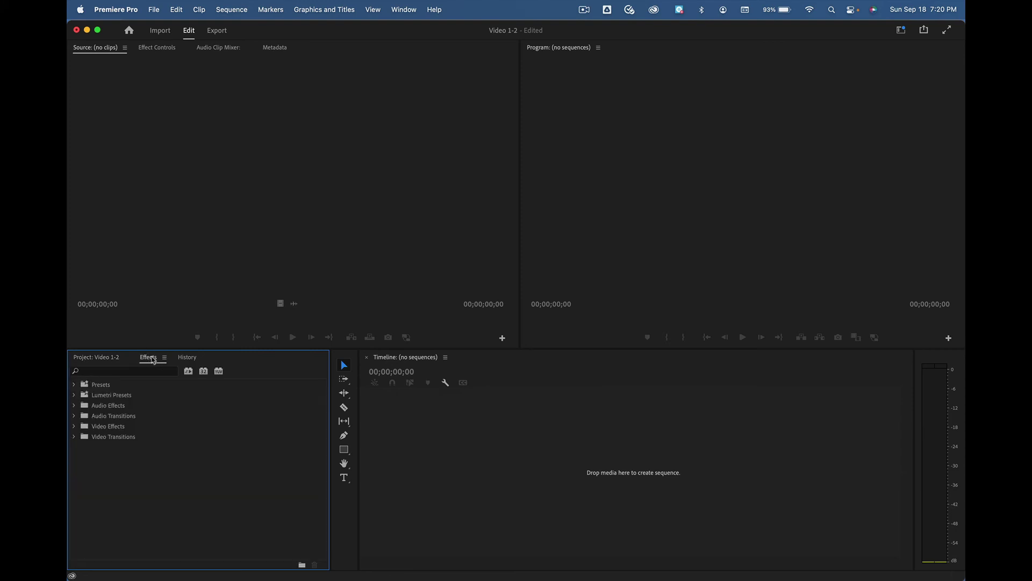
pyautogui.click(186, 359)
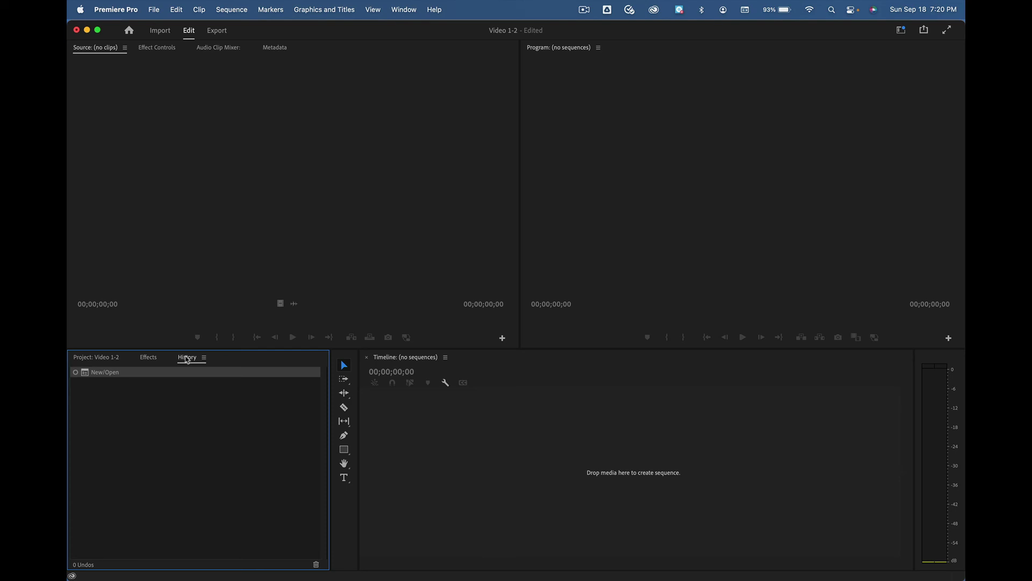
pyautogui.click(144, 361)
pyautogui.click(91, 361)
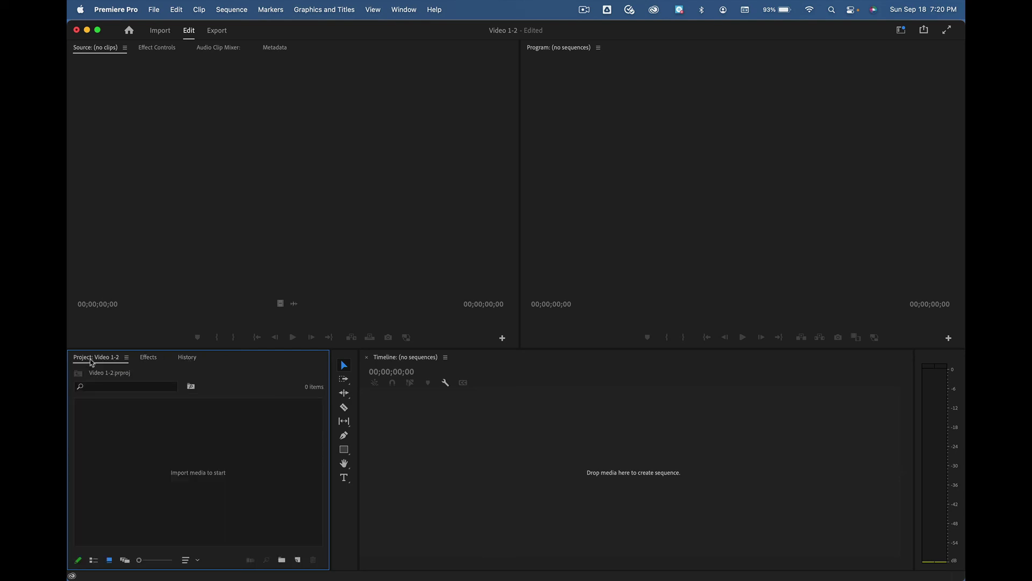
# Step: Import the Media Video 1-2 folder as a bin and open it to show its 20 clips
pyautogui.doubleClick(196, 478)
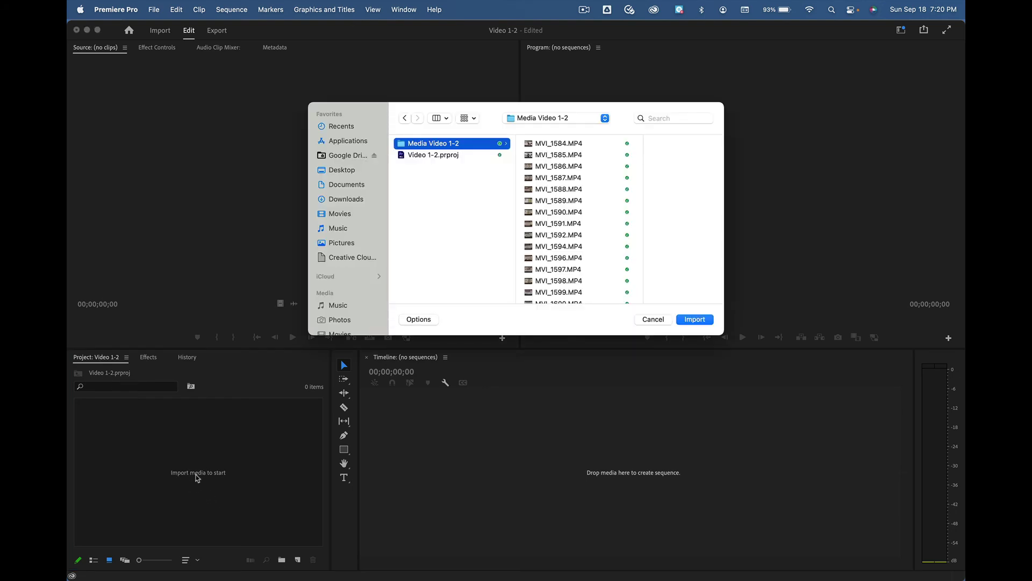
pyautogui.doubleClick(428, 144)
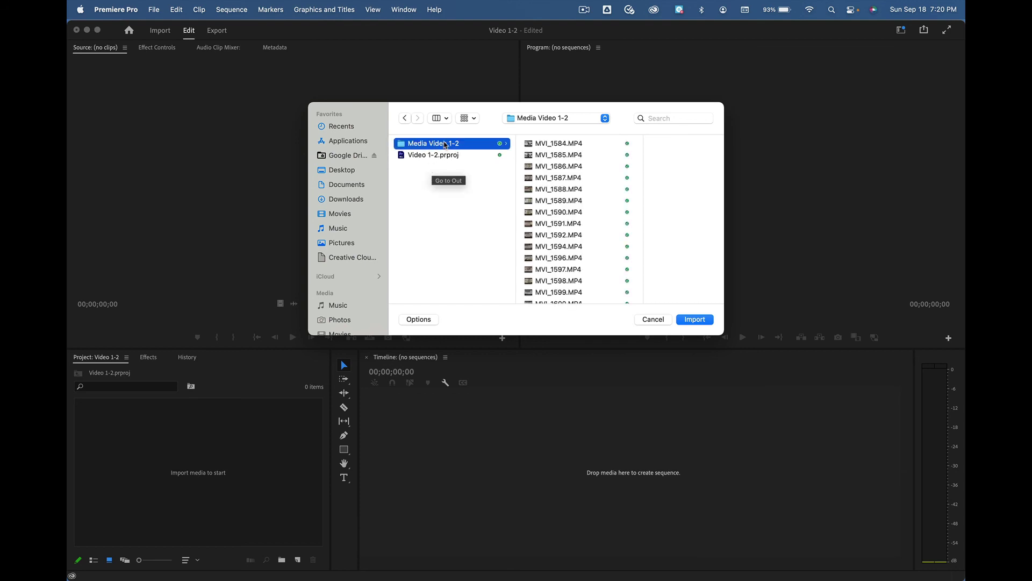
pyautogui.click(691, 319)
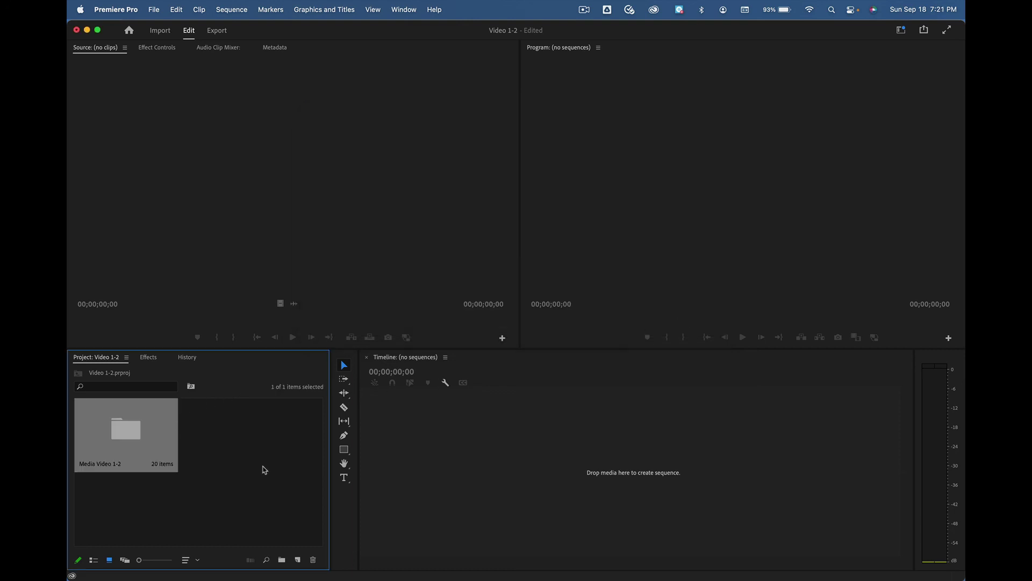
pyautogui.doubleClick(127, 433)
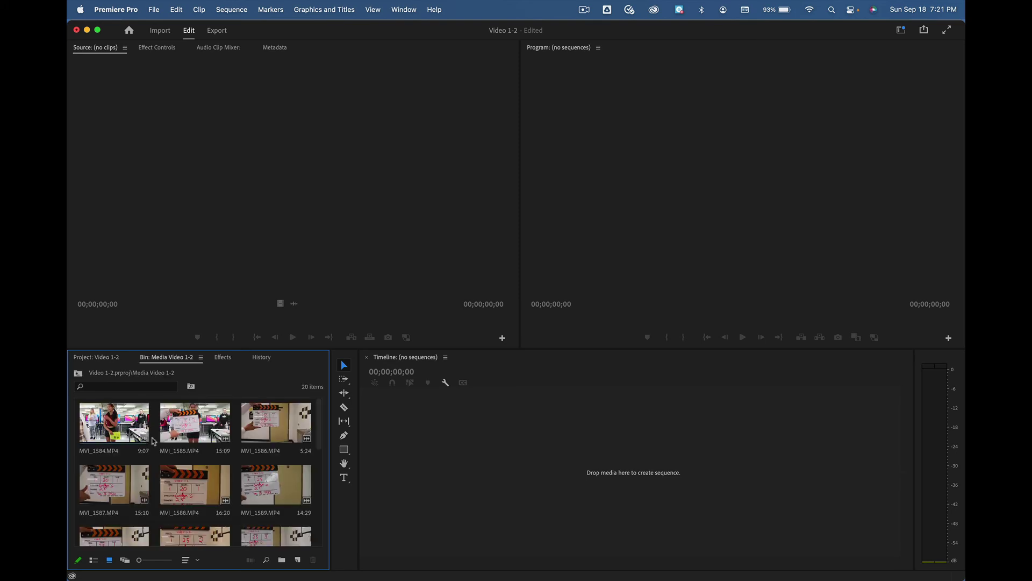
pyautogui.scroll(-5, 152, 441)
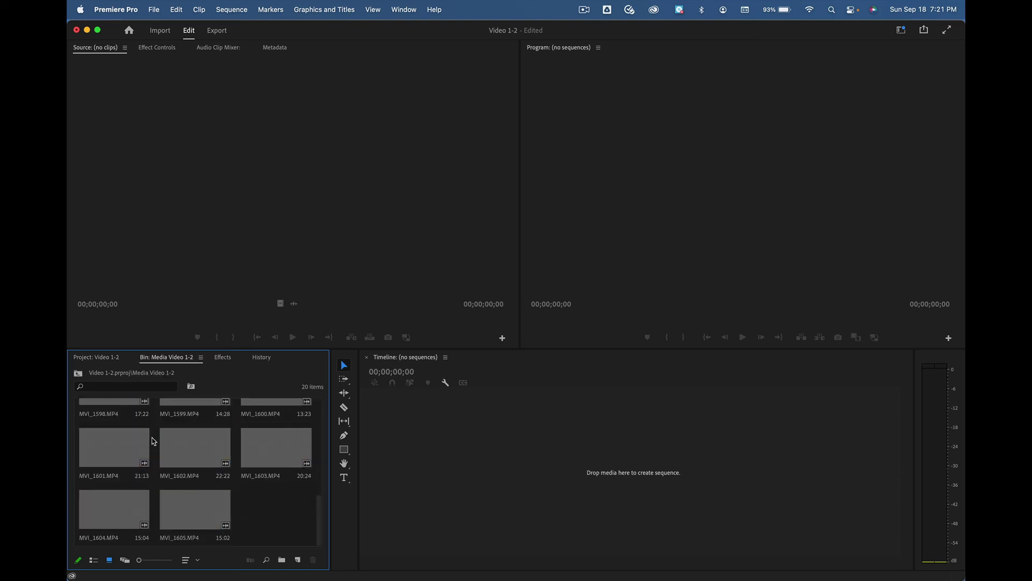
pyautogui.scroll(5, 153, 441)
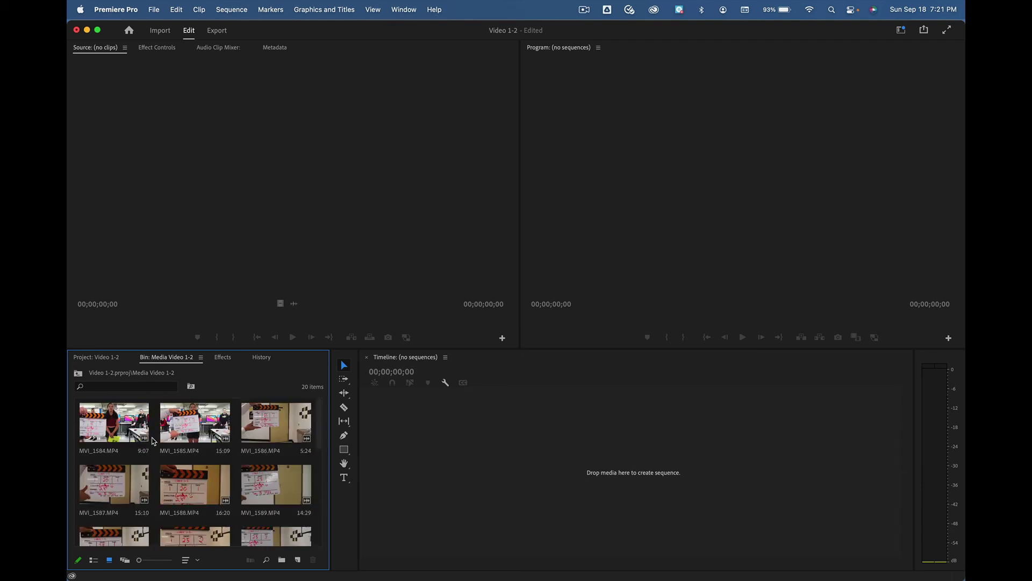
pyautogui.click(152, 9)
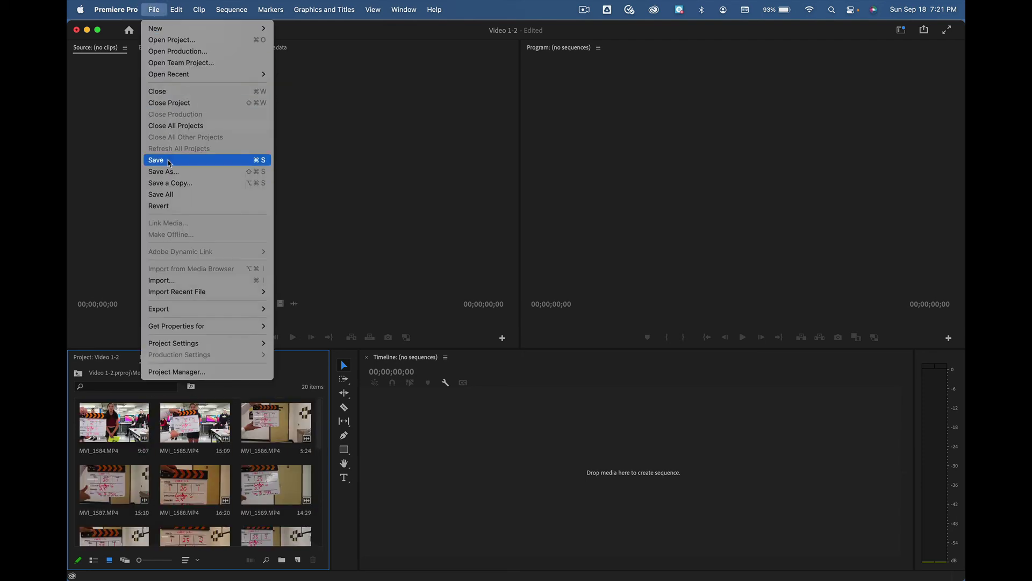